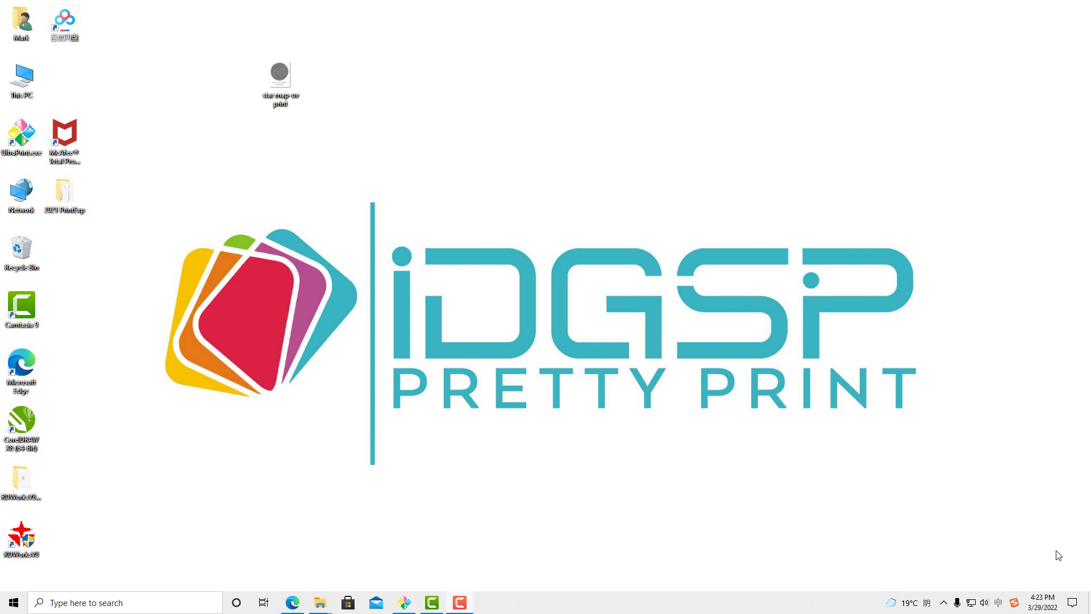
Select the star map-uv print file on the desktop and restore the UltraPrint manual PDF in Edge
{"action": "left_click", "coordinate": [287, 104]}
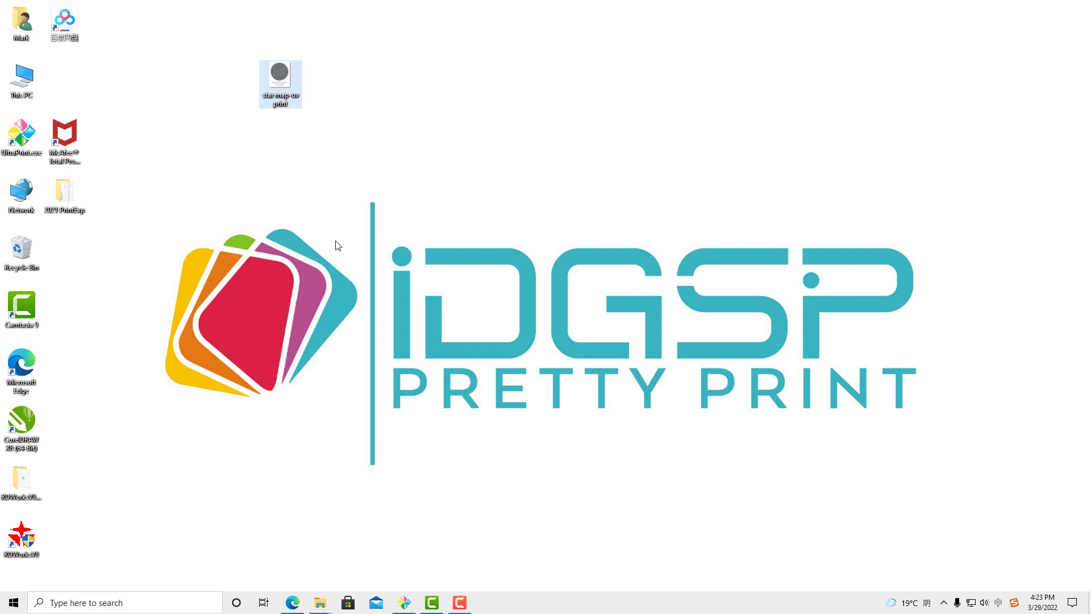
{"action": "left_click", "coordinate": [291, 603]}
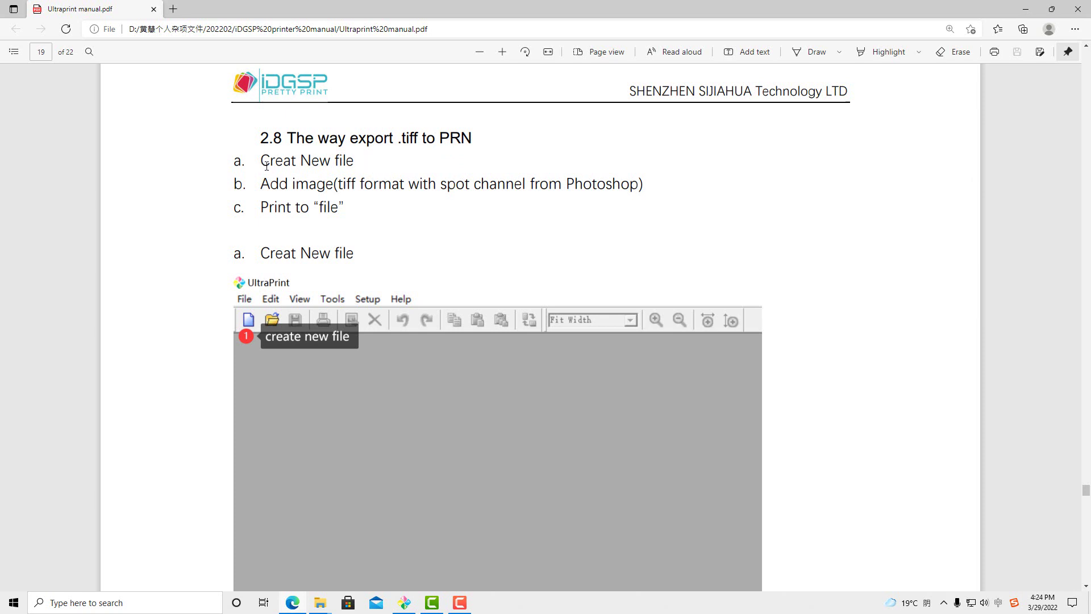
Highlight the Creat New file, Add image and Print to file steps on page 19, then switch to UltraPrint
{"action": "left_click_drag", "start_coordinate": [258, 162], "coordinate": [357, 162]}
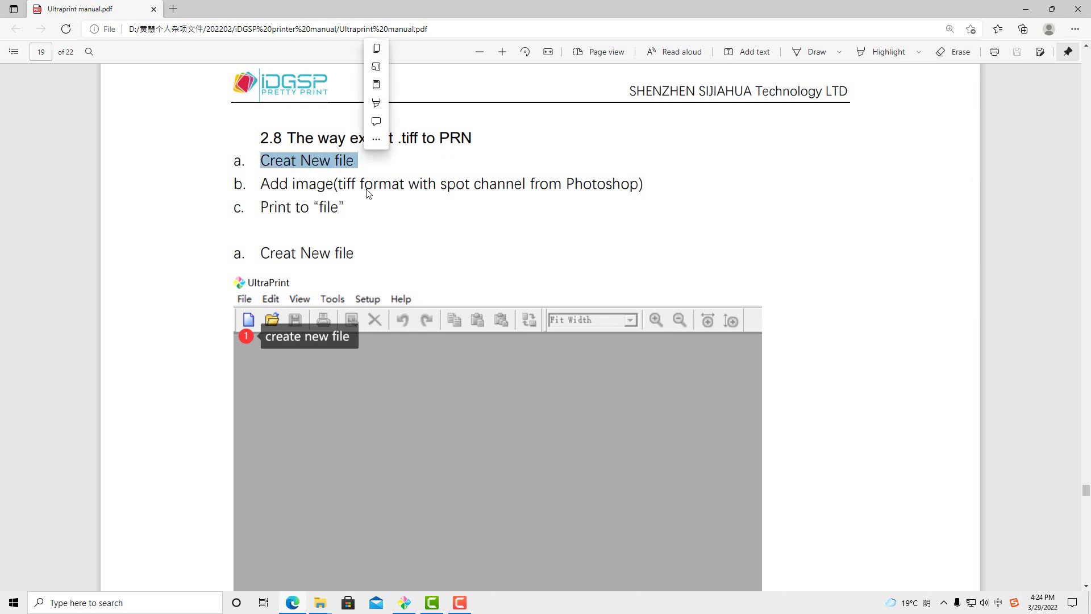
{"action": "left_click", "coordinate": [300, 198]}
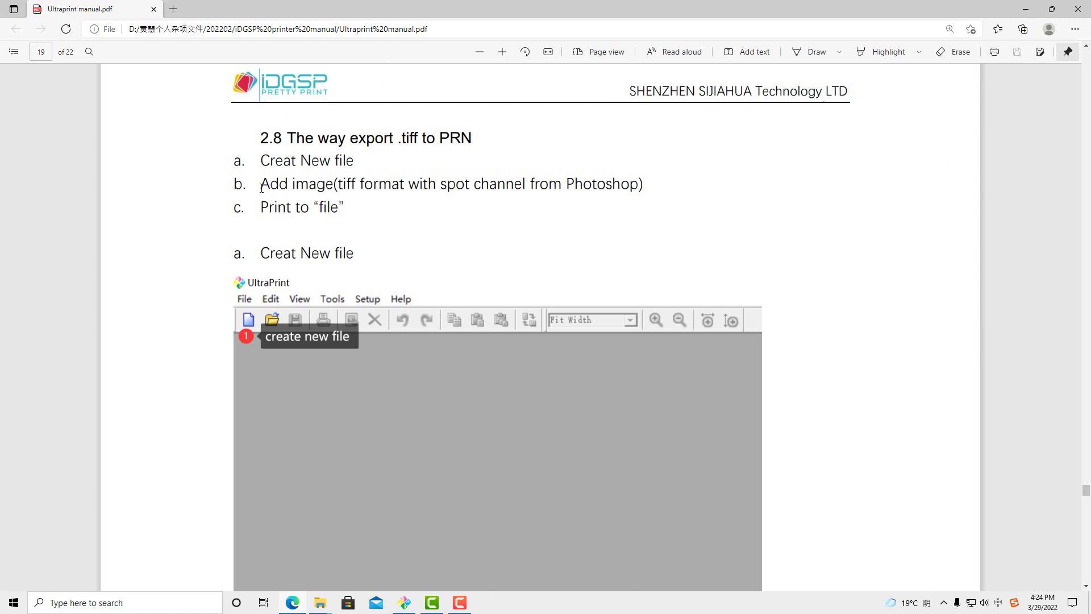
{"action": "left_click_drag", "start_coordinate": [261, 187], "coordinate": [334, 186]}
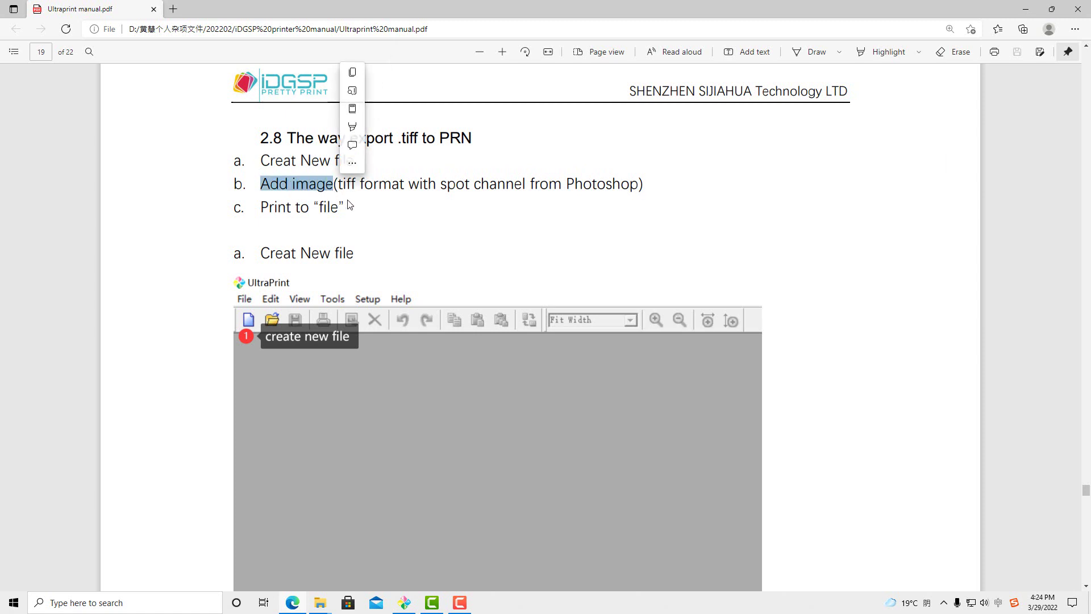
{"action": "left_click", "coordinate": [350, 201]}
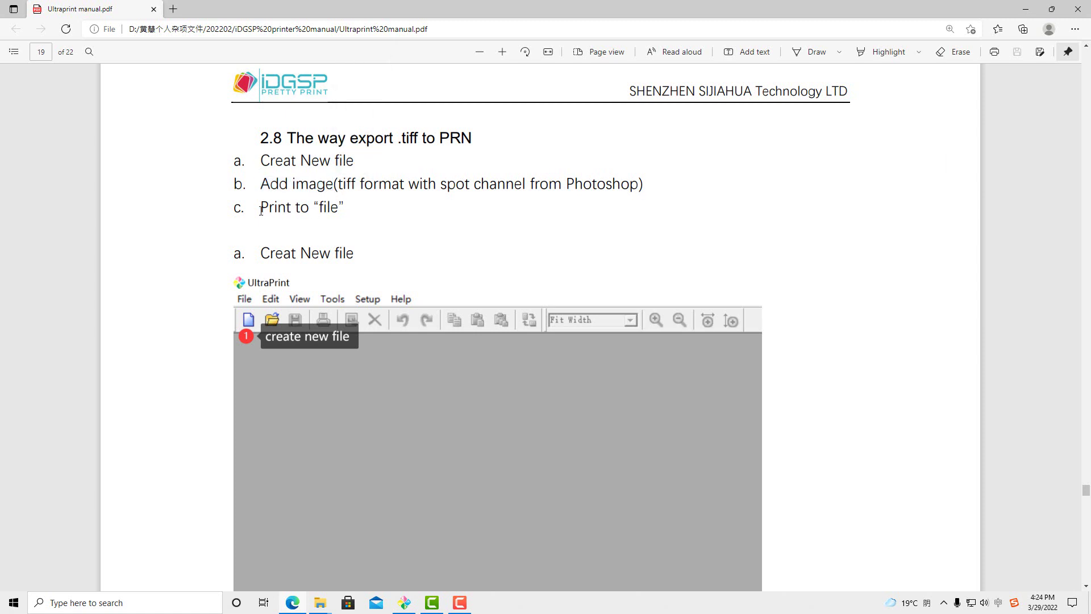
{"action": "triple_click", "coordinate": [297, 209]}
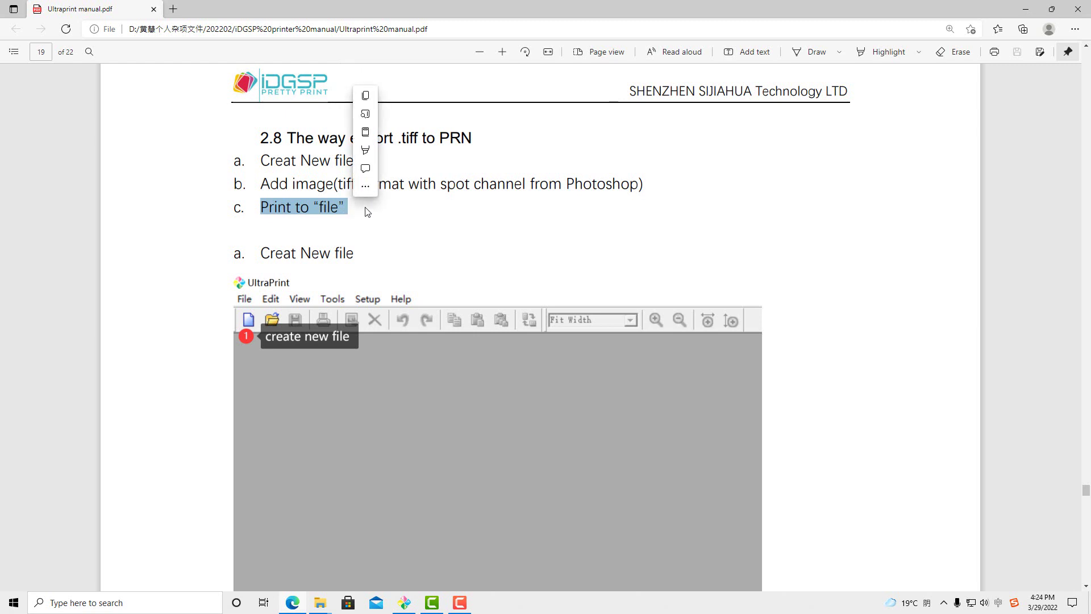
{"action": "left_click", "coordinate": [371, 215]}
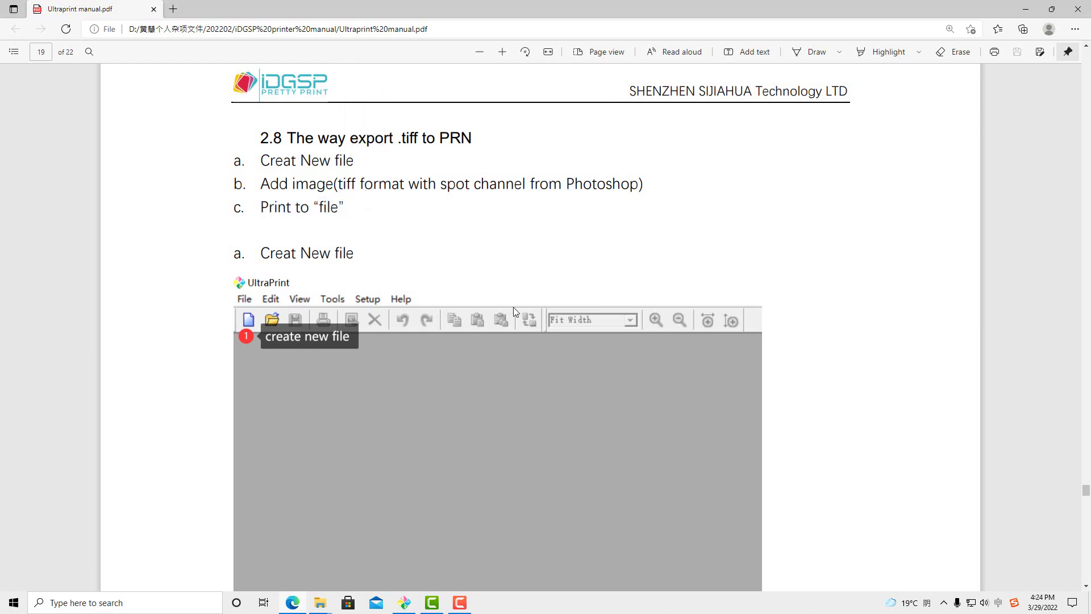
{"action": "left_click", "coordinate": [404, 602]}
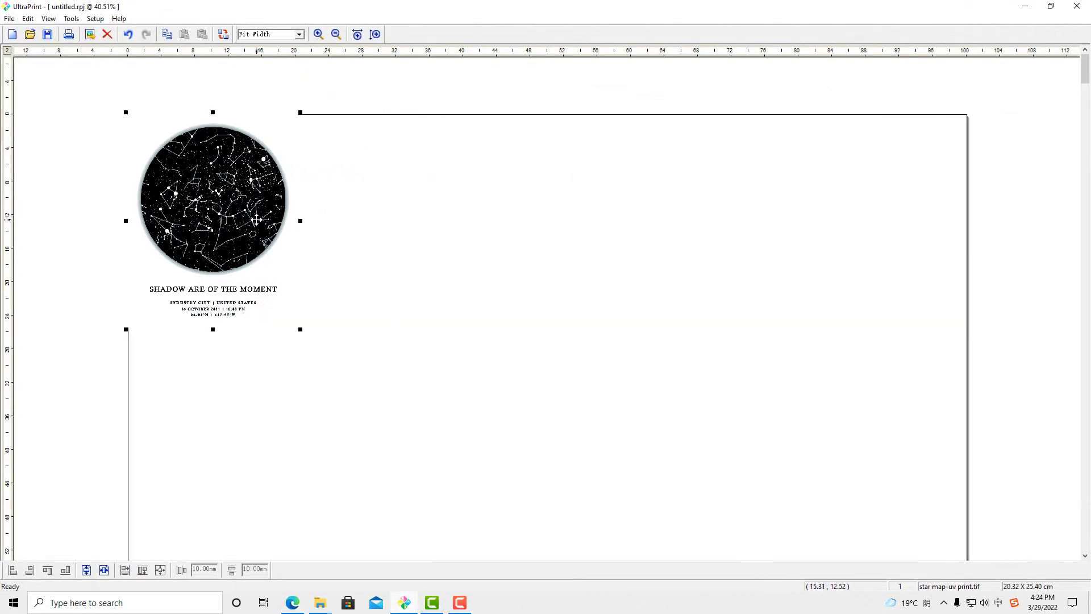
Delete the old star map image, start a new blank canvas without saving, and begin adding an image
{"action": "key", "text": "Delete"}
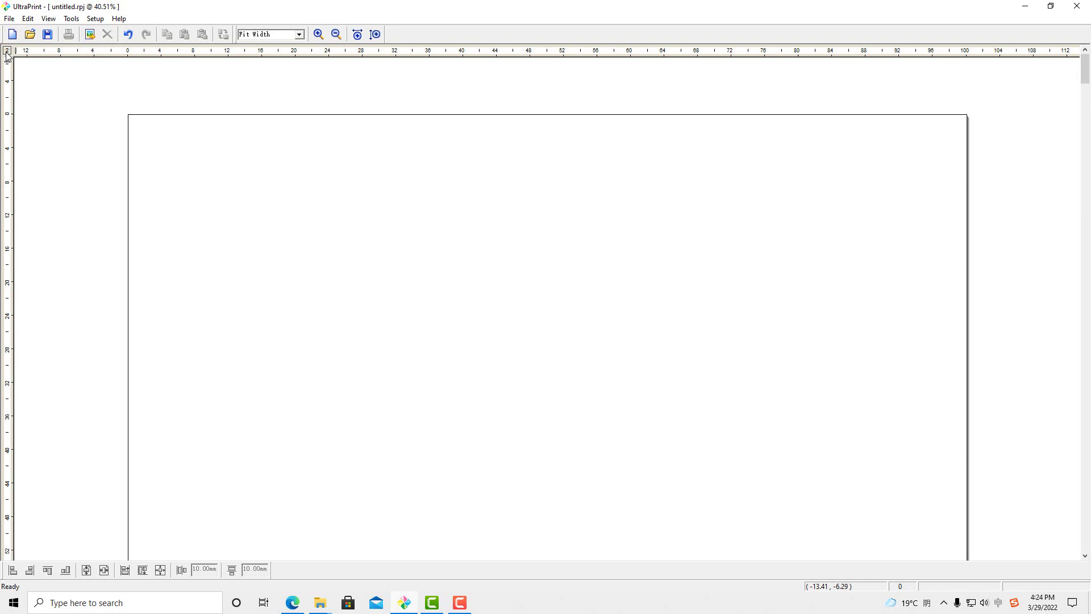
{"action": "left_click", "coordinate": [13, 40]}
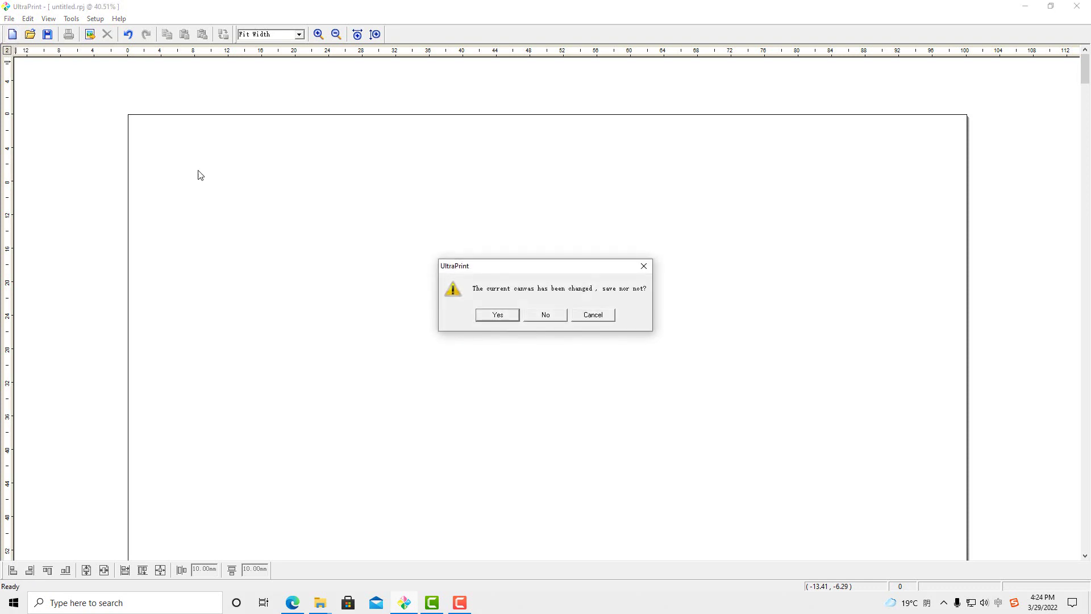
{"action": "left_click", "coordinate": [532, 316]}
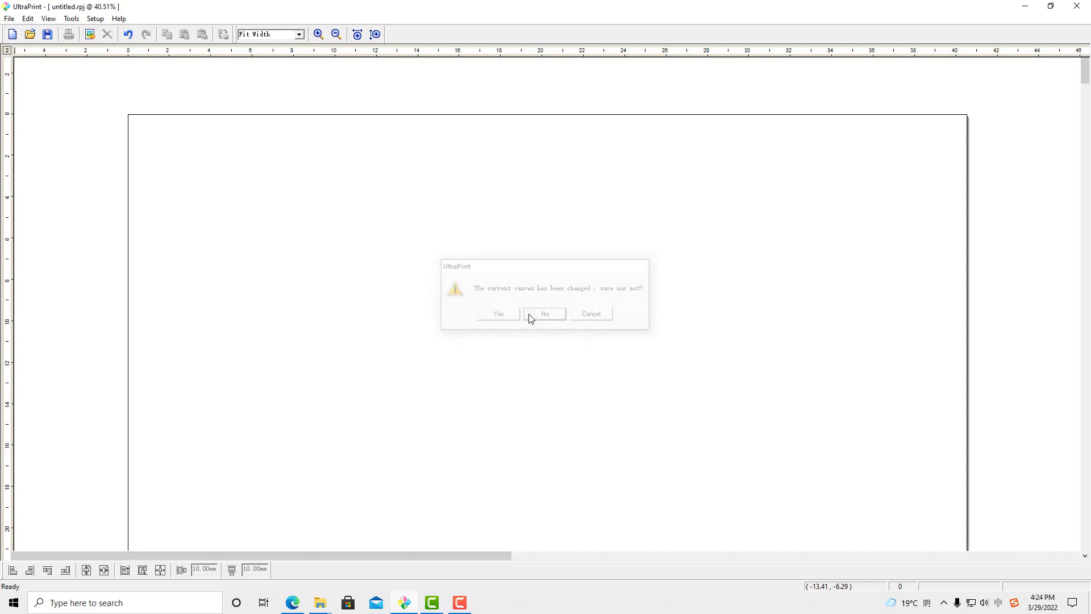
{"action": "left_click", "coordinate": [12, 35]}
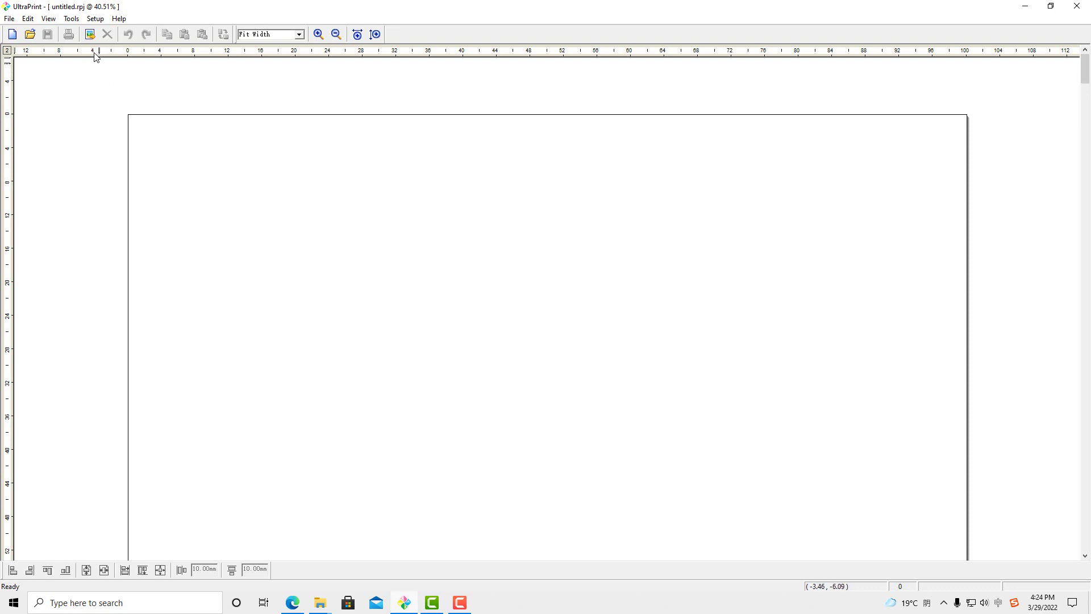
{"action": "left_click", "coordinate": [90, 35]}
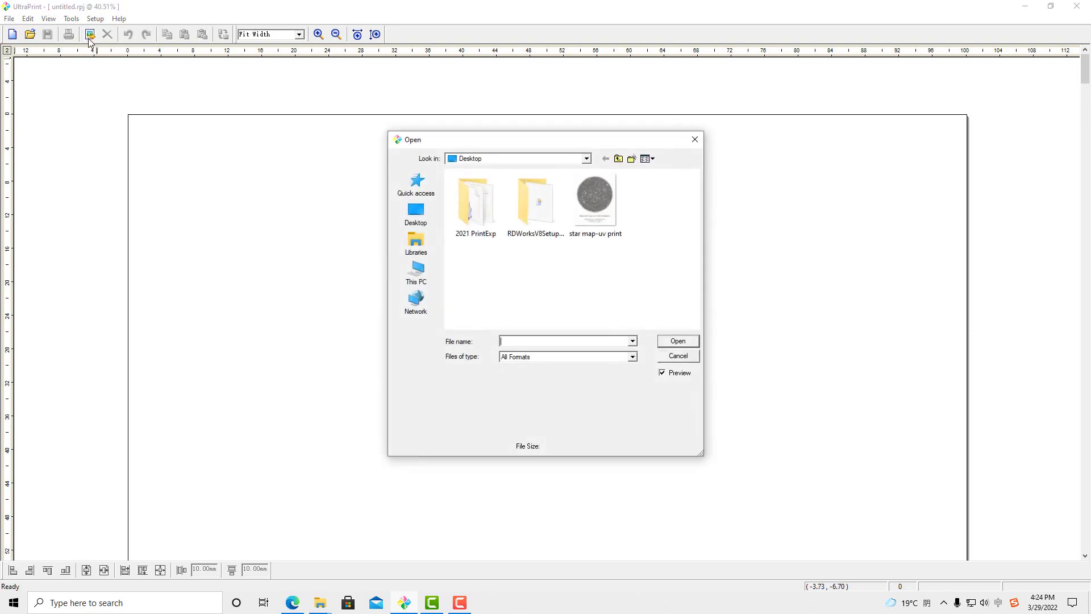
Place the star map-uv print TIF from the desktop onto the canvas
{"action": "left_click", "coordinate": [605, 215]}
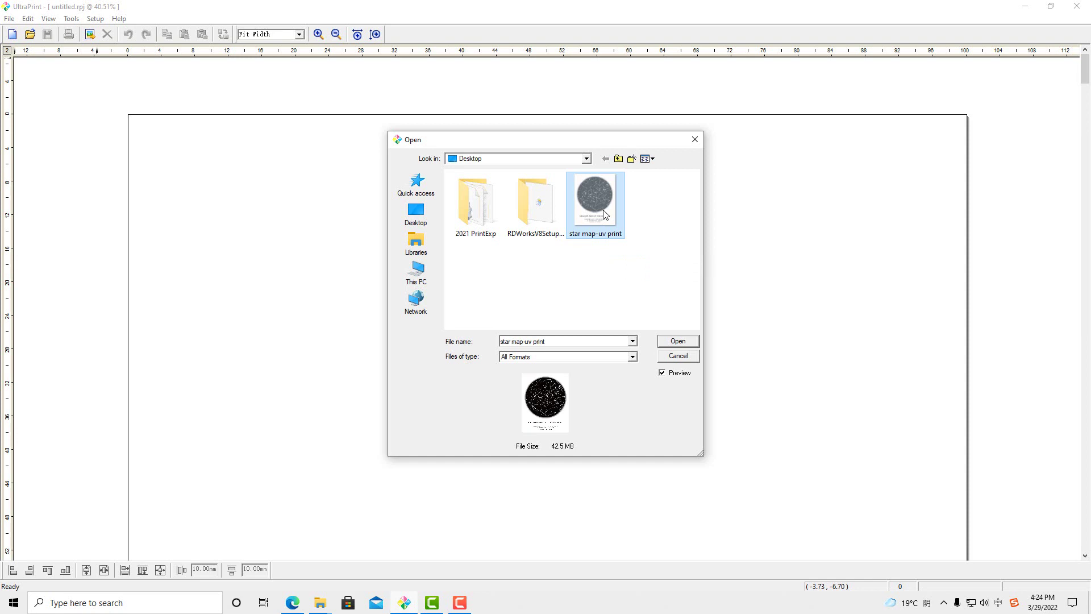
{"action": "left_click", "coordinate": [677, 346]}
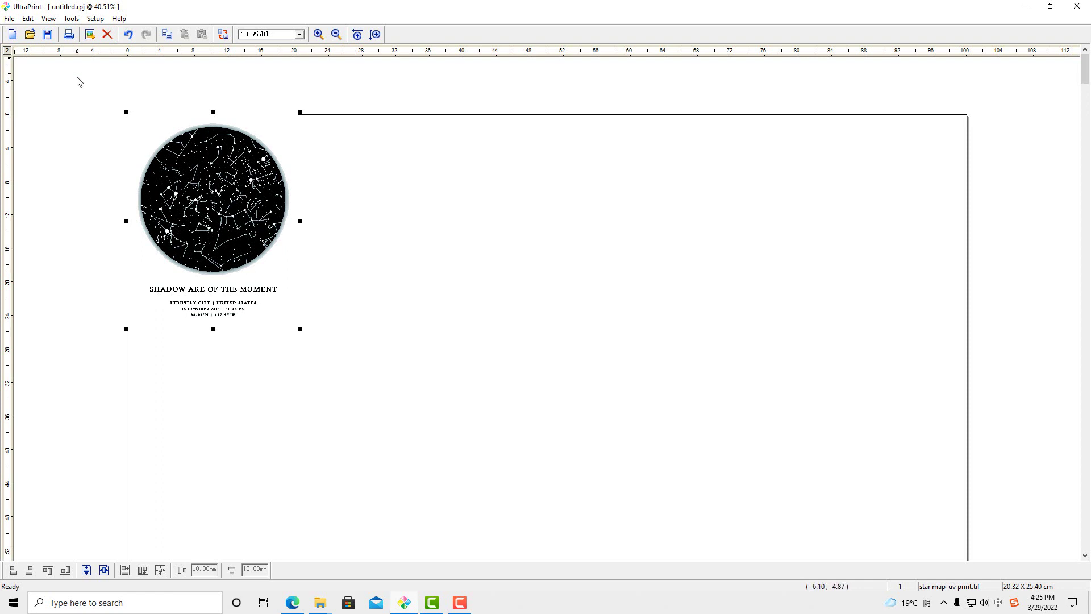
Set the print job to UV medium, 720x1080 resolution and CMYK colour, then go to the port Setup
{"action": "left_click", "coordinate": [69, 36]}
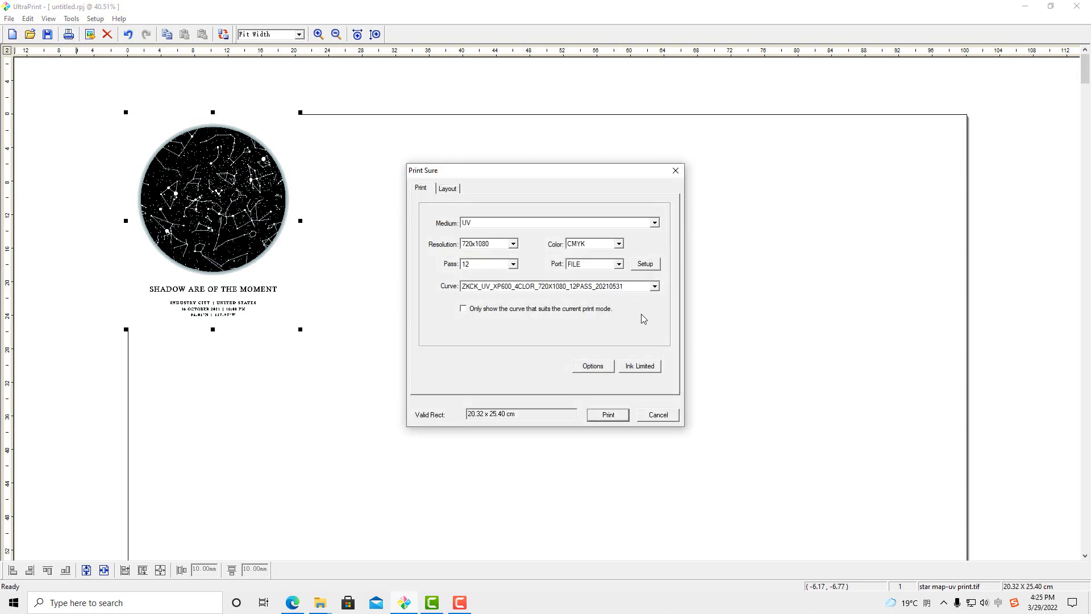
{"action": "left_click", "coordinate": [468, 223]}
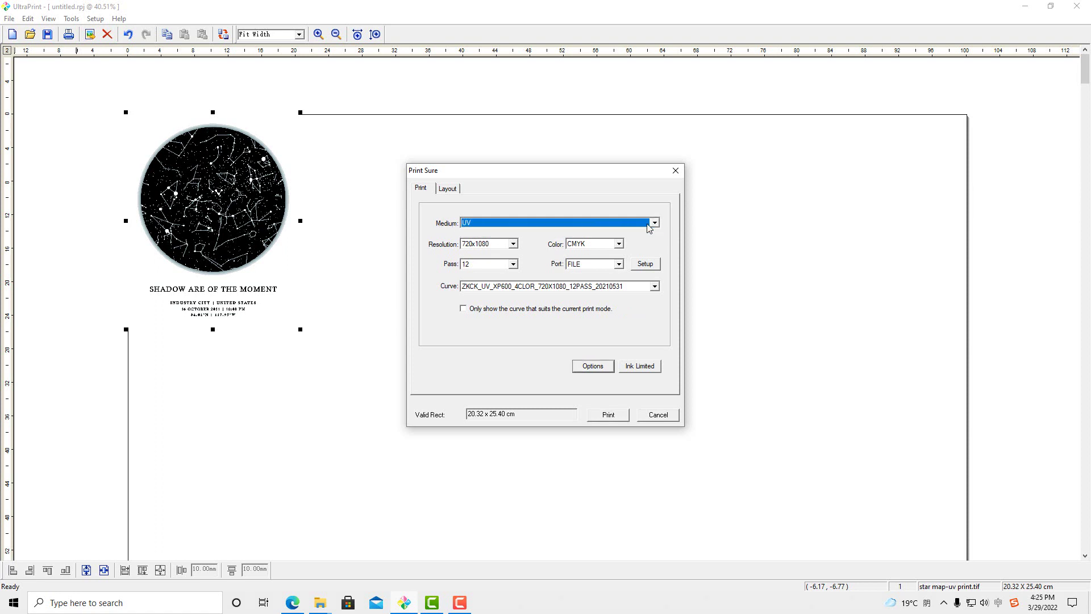
{"action": "left_click", "coordinate": [514, 245]}
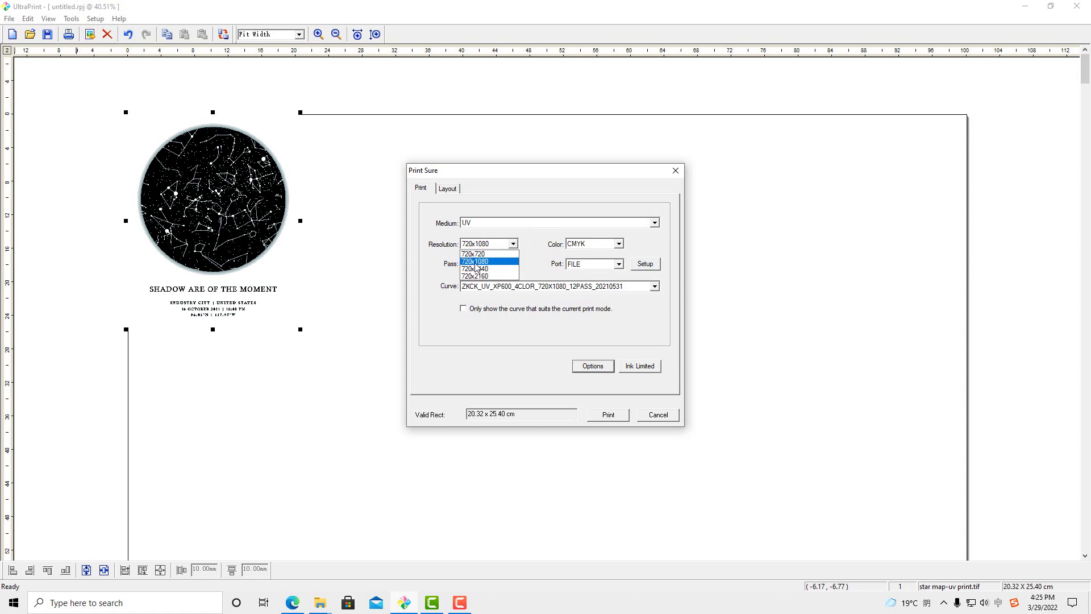
{"action": "left_click", "coordinate": [490, 262]}
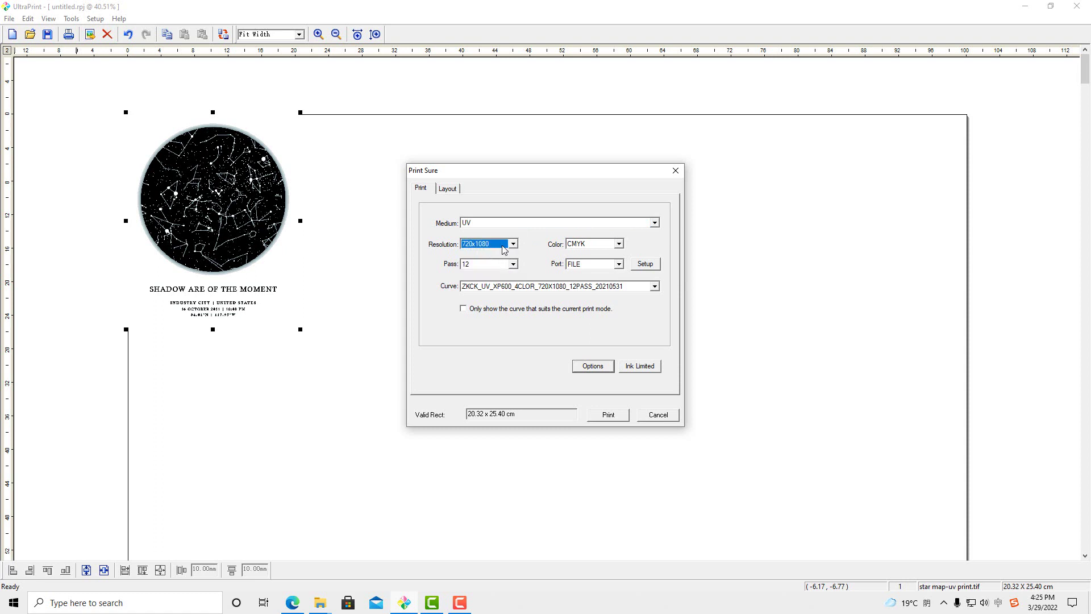
{"action": "left_click", "coordinate": [619, 245]}
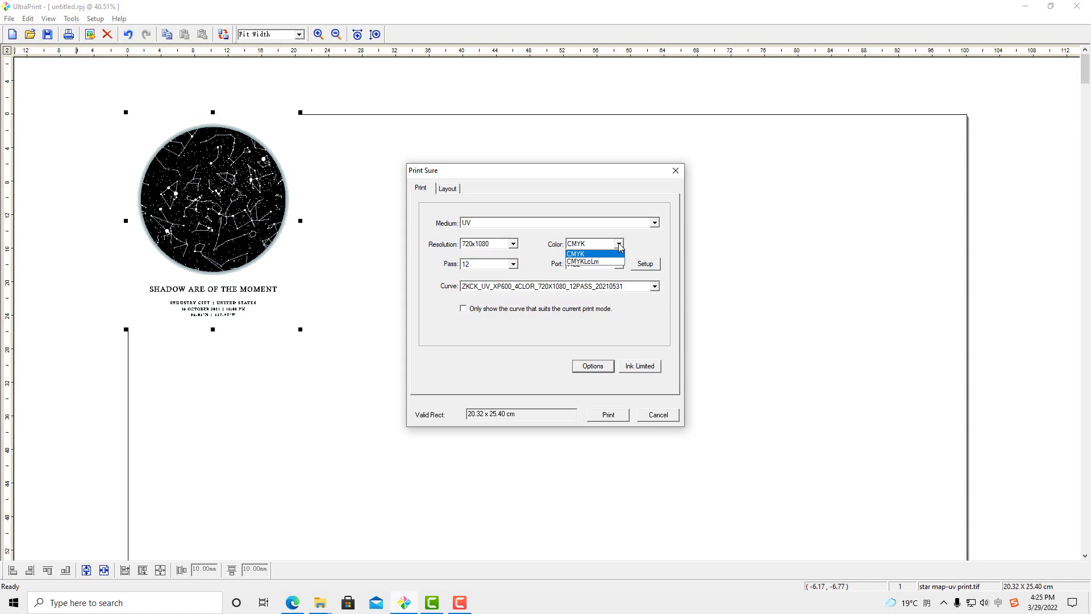
{"action": "left_click", "coordinate": [581, 254]}
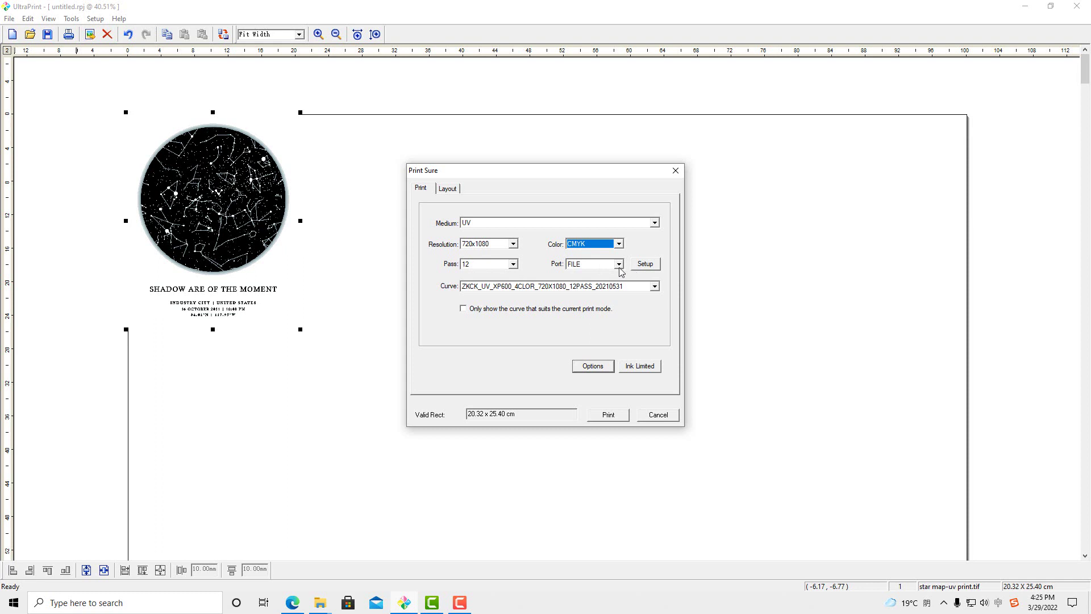
{"action": "left_click", "coordinate": [648, 267]}
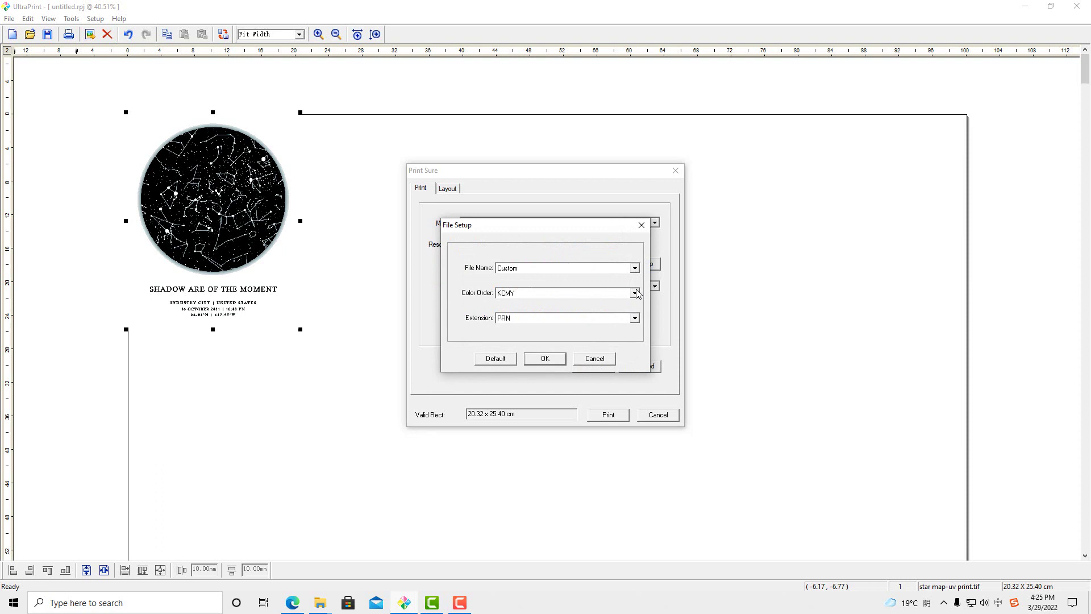
Accept the PRN file output settings and set the port to FILE
{"action": "left_click", "coordinate": [545, 359]}
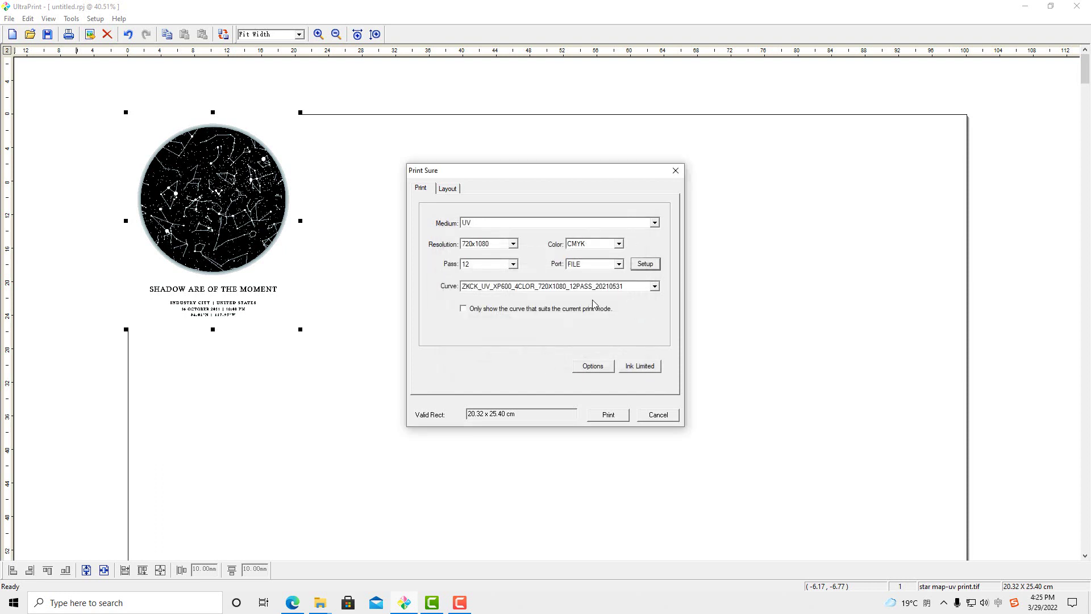
{"action": "left_click", "coordinate": [619, 264]}
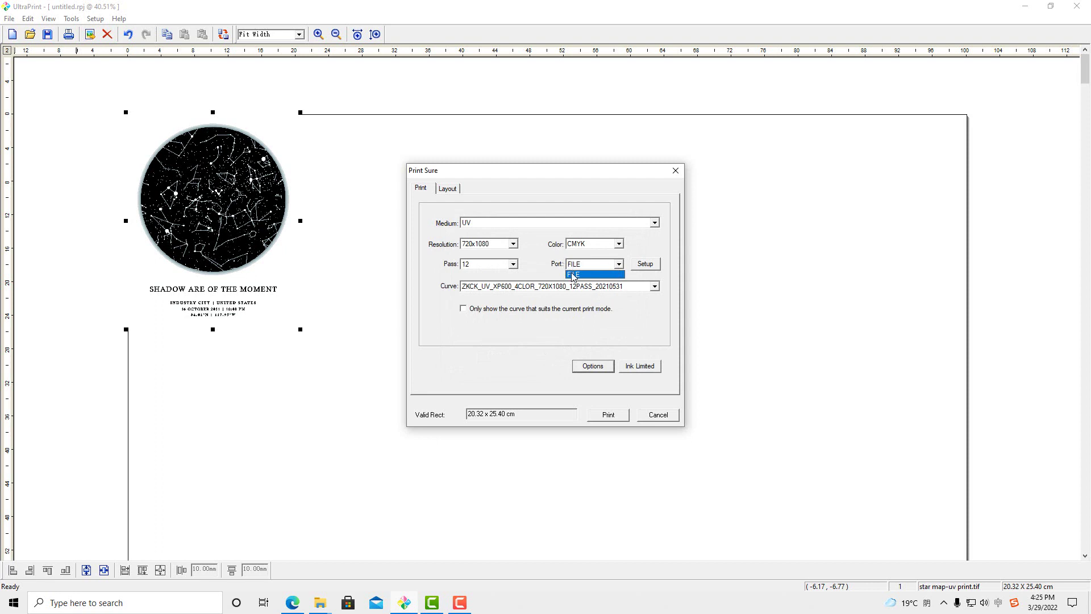
{"action": "left_click", "coordinate": [574, 275]}
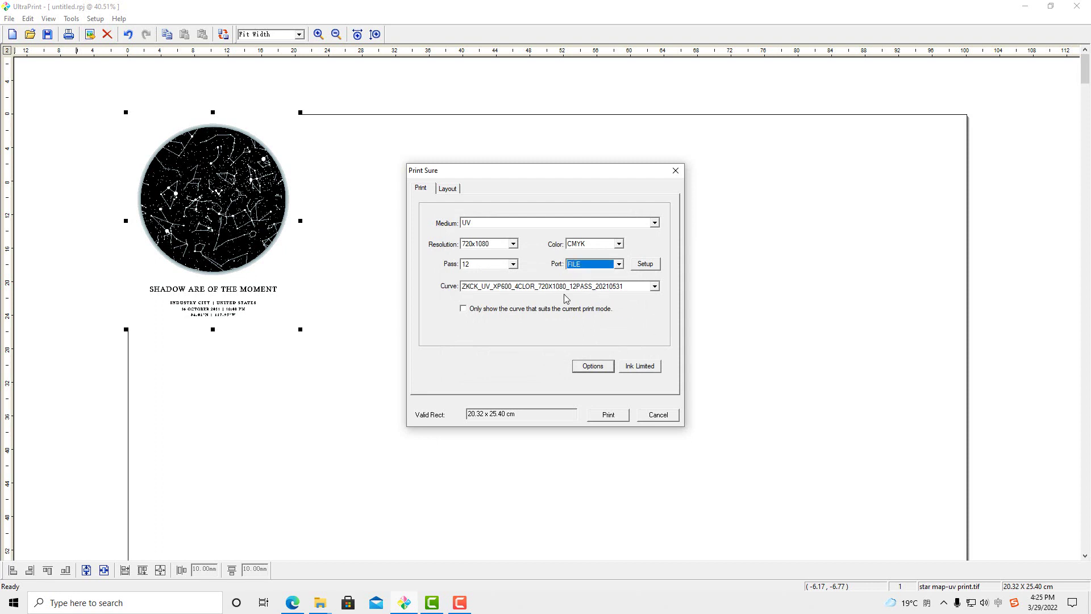
{"action": "left_click", "coordinate": [655, 287]}
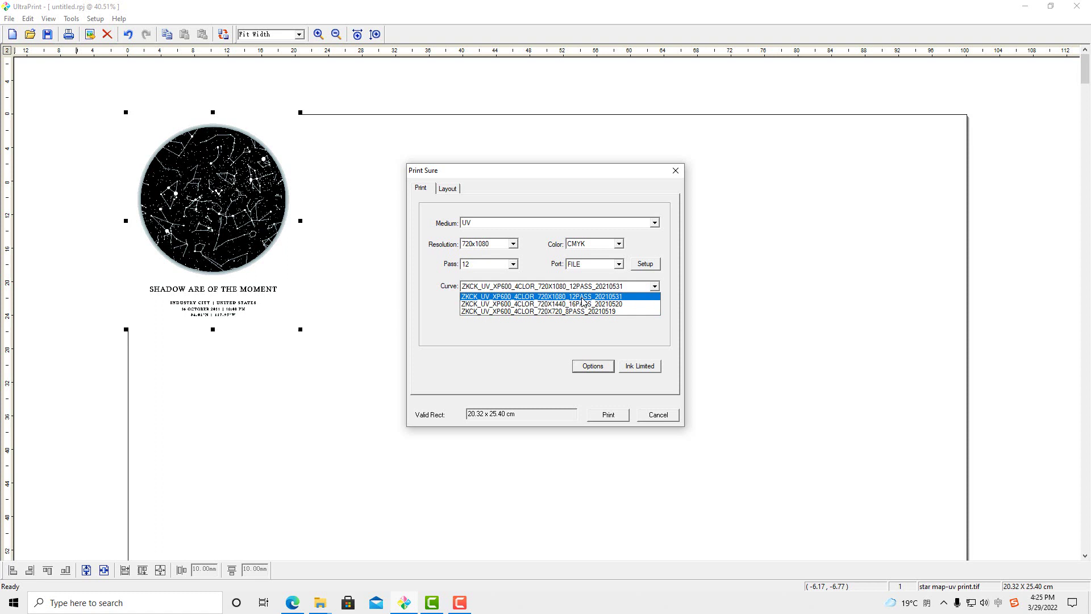
Keep the ZKCK_UV_XP600 720X1080 12-pass curve after checking the filtered curve list
{"action": "left_click", "coordinate": [583, 298]}
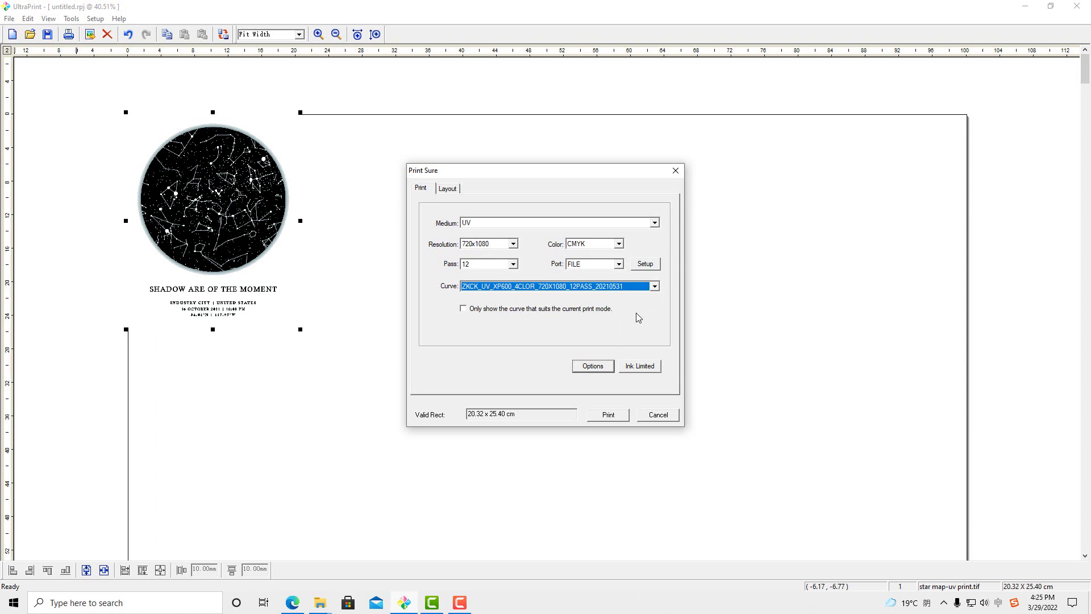
{"action": "left_click", "coordinate": [465, 308]}
{"action": "left_click", "coordinate": [562, 285]}
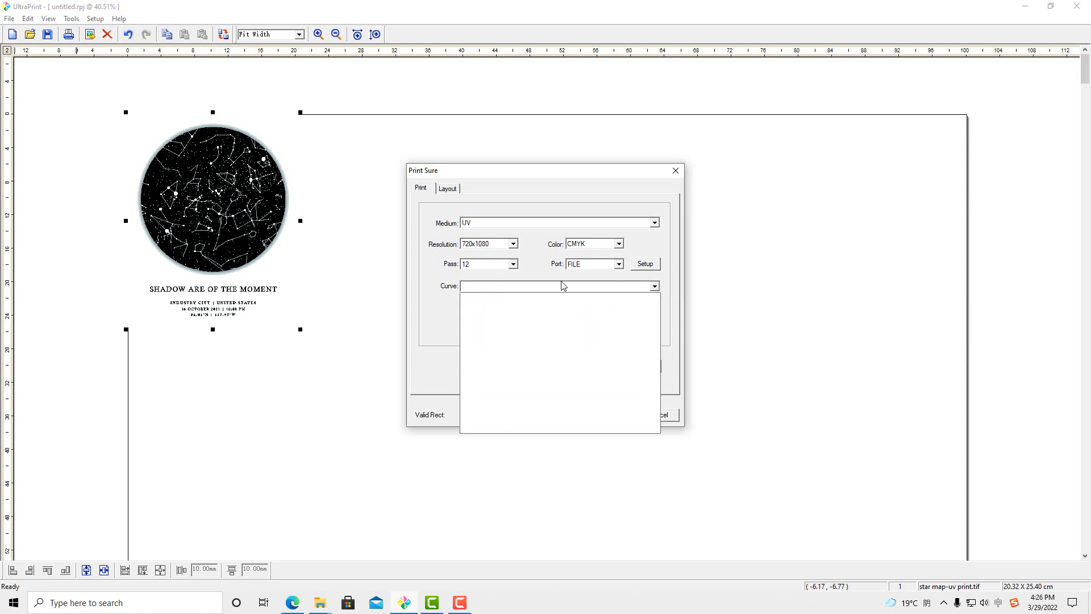
{"action": "left_click", "coordinate": [465, 310]}
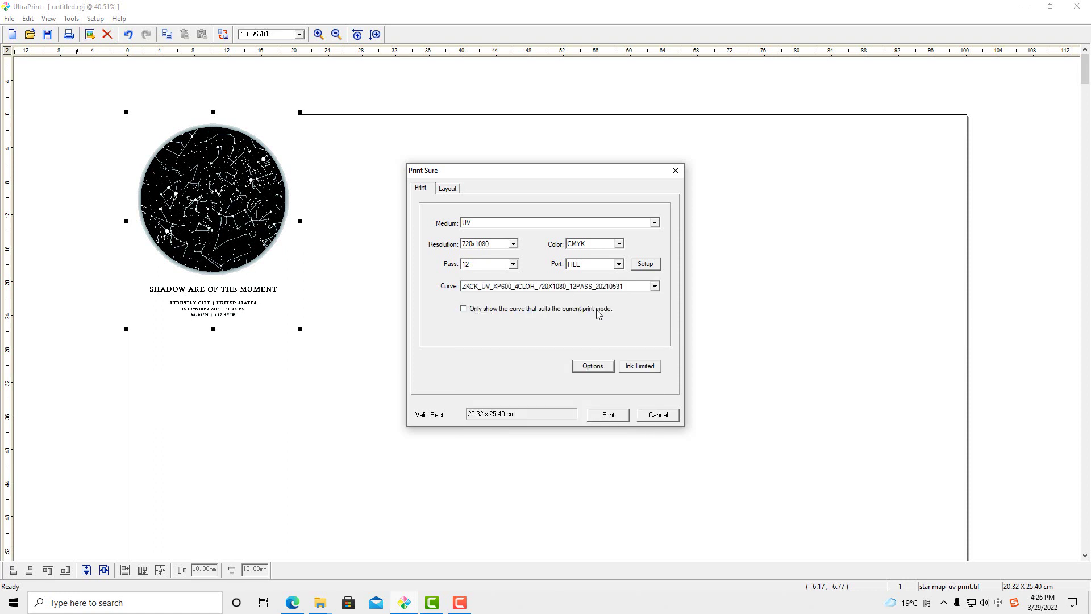
Print the job to file and save it as 'UV print star map' PRN on the Desktop
{"action": "left_click", "coordinate": [608, 415]}
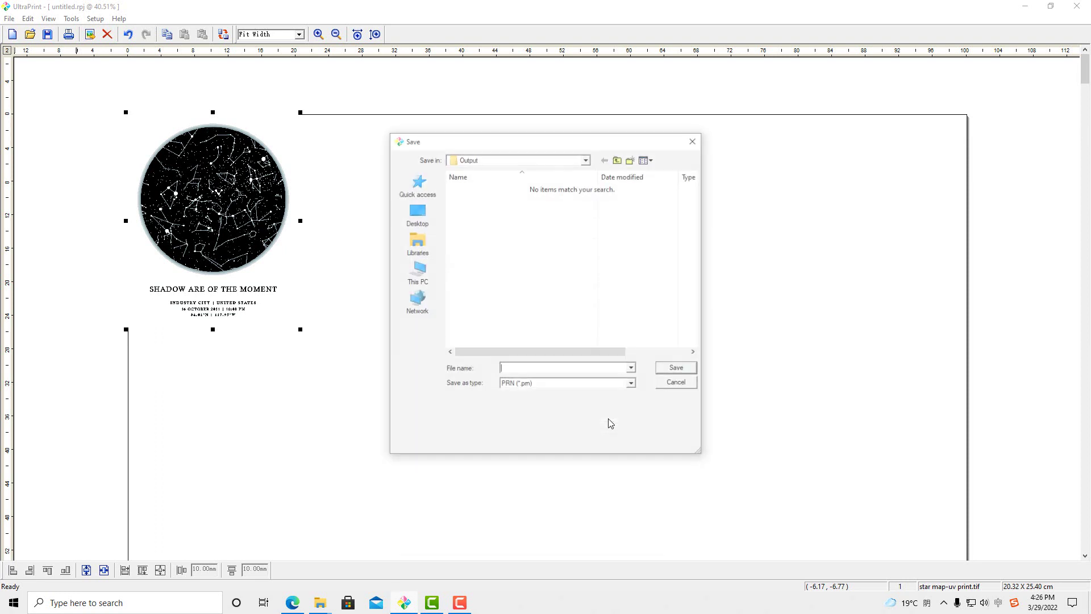
{"action": "left_click", "coordinate": [429, 224]}
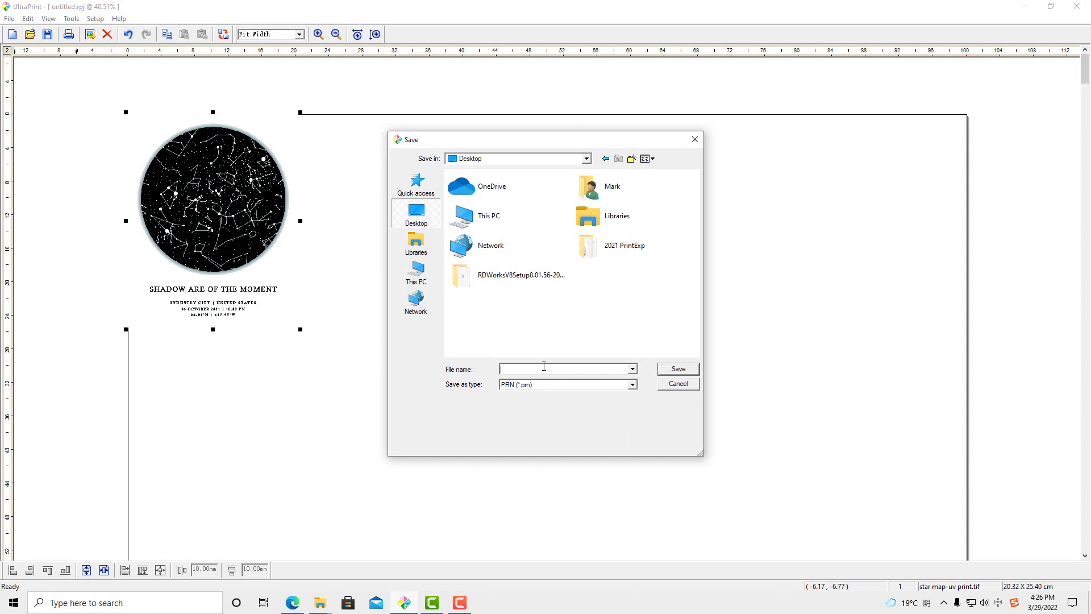
{"action": "type", "text": "UV"}
{"action": "type", "text": " print star "}
{"action": "type", "text": "map"}
{"action": "left_click", "coordinate": [682, 372]}
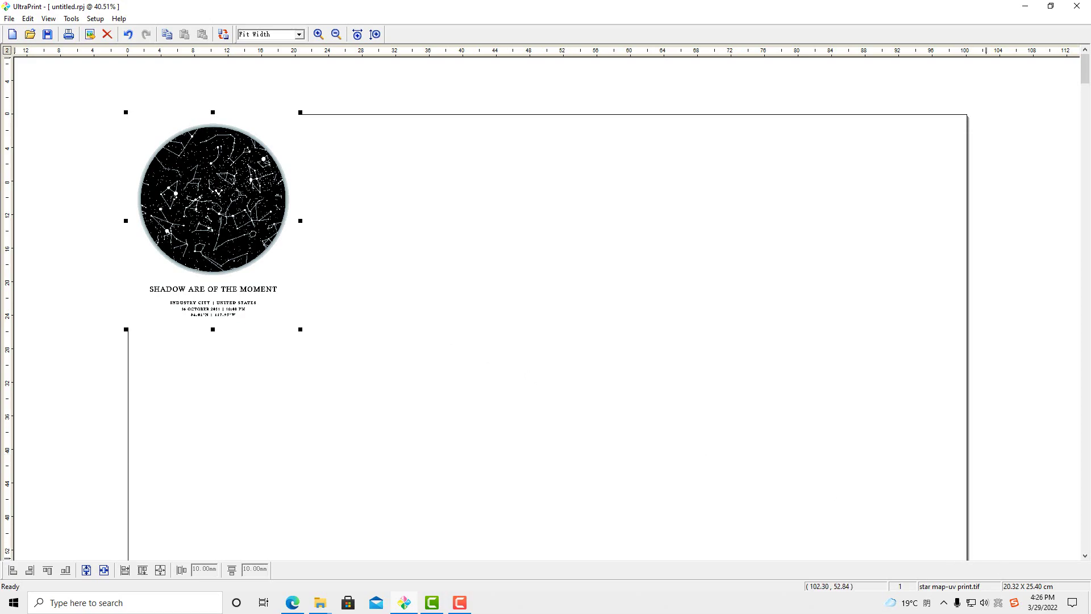
Minimise UltraPrint and drag the UV print star map file beside the star map-uv print image
{"action": "left_click", "coordinate": [1089, 602]}
{"action": "left_click", "coordinate": [74, 88]}
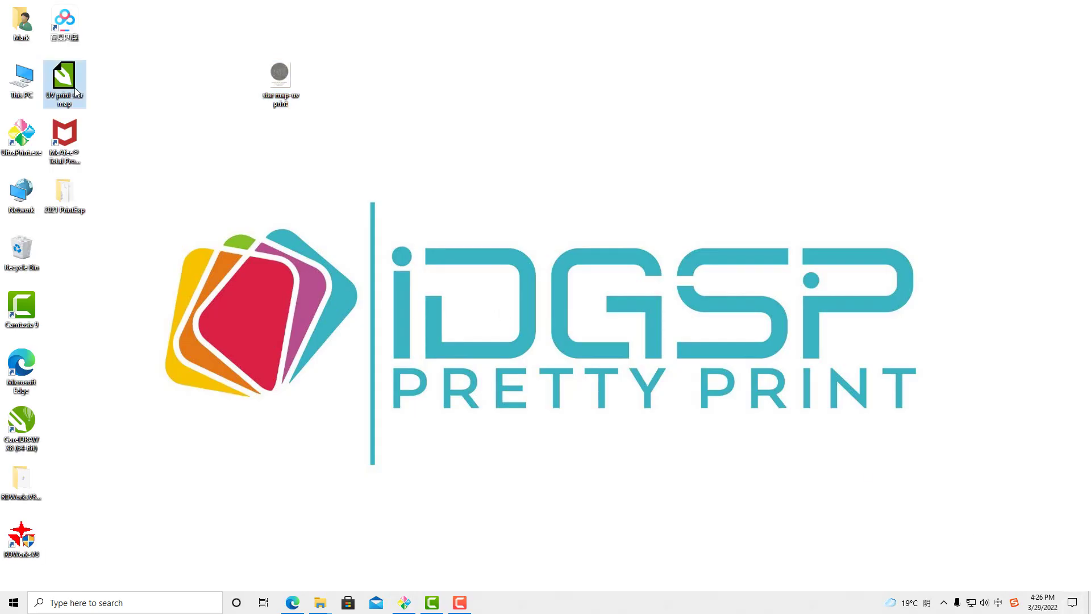
{"action": "left_click_drag", "start_coordinate": [62, 77], "coordinate": [280, 137]}
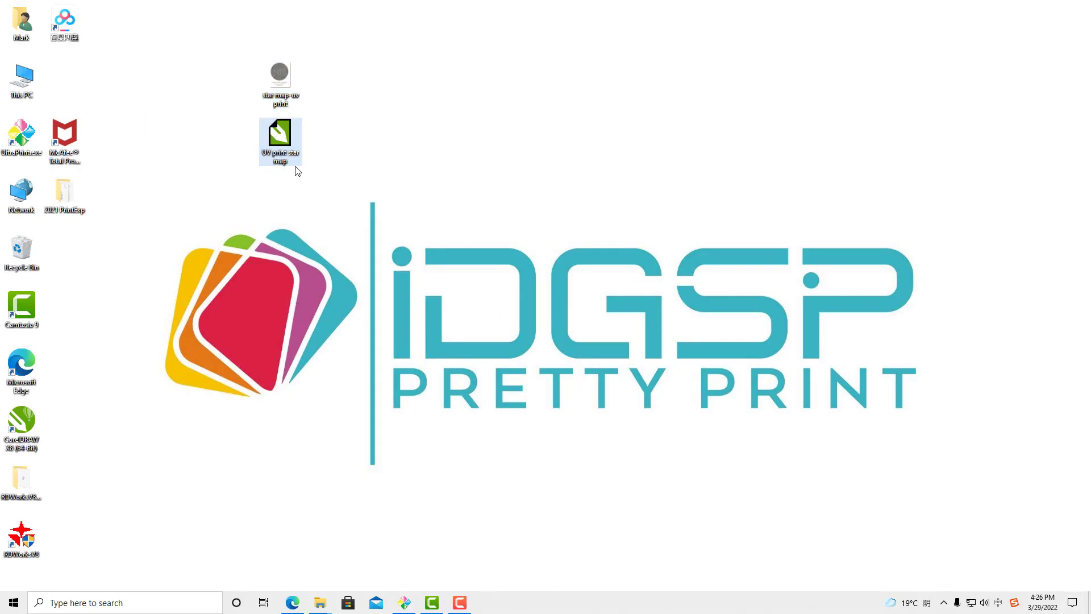